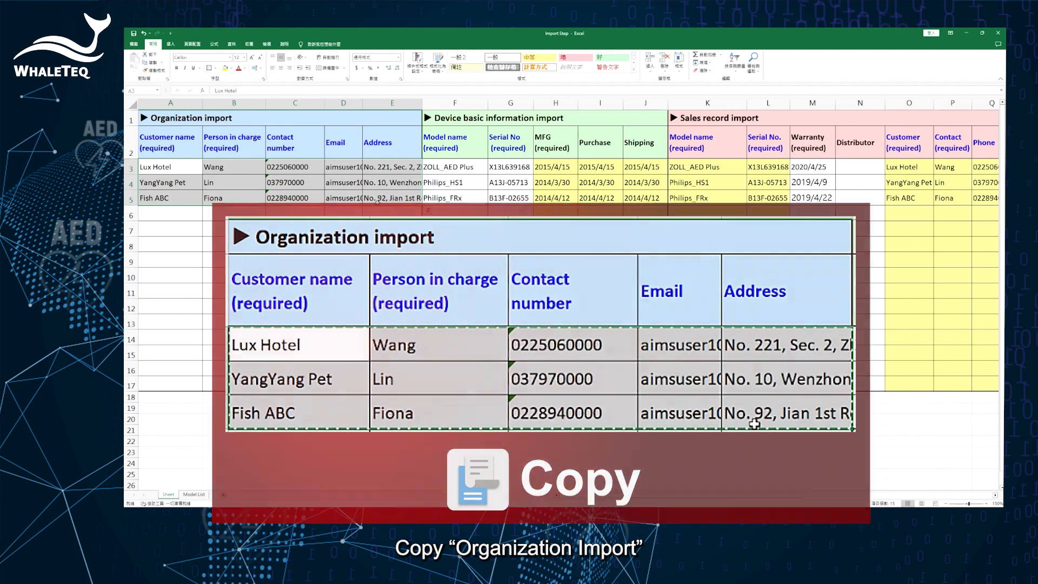
- Copy the three organization rows from A3:E5 of the Import Step workbook into the Organization import template, starting at cell A2
{"action": "key", "text": "ctrl+c"}
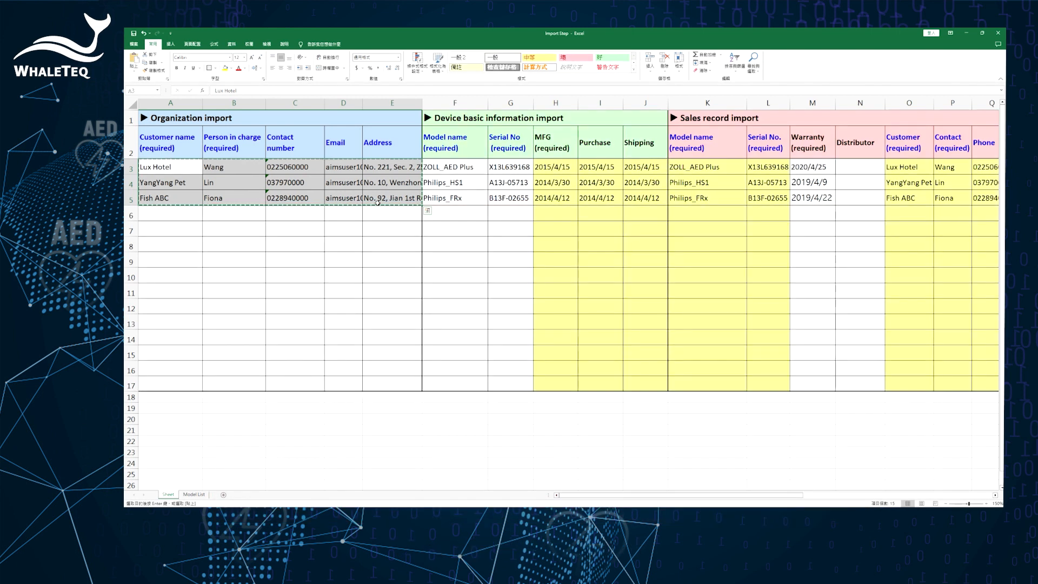
{"action": "mouse_move", "coordinate": [282, 490]}
{"action": "left_click", "coordinate": [352, 483]}
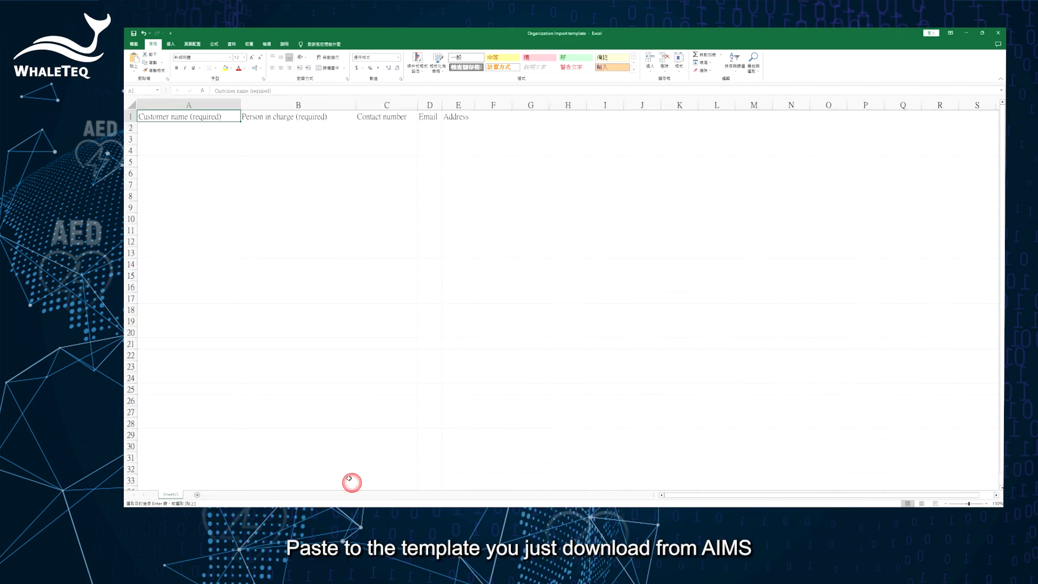
{"action": "left_click", "coordinate": [191, 126]}
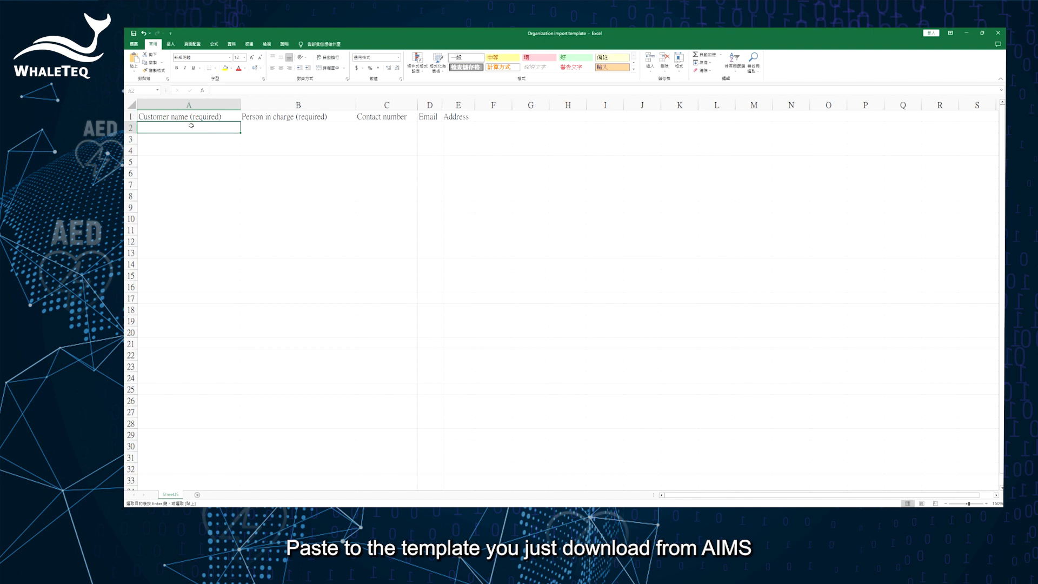
{"action": "key", "text": "ctrl+v"}
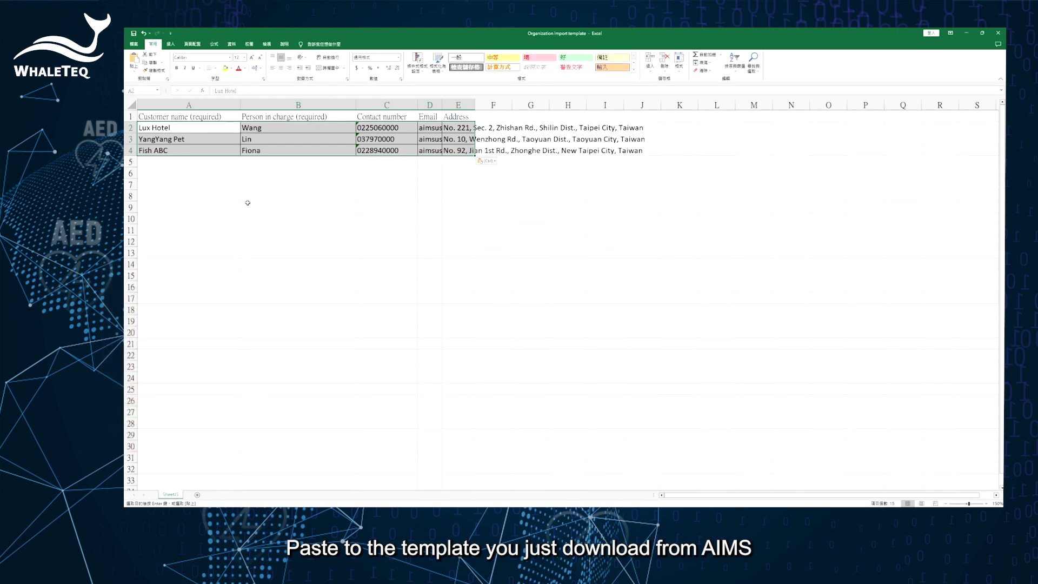
{"action": "left_click", "coordinate": [247, 203]}
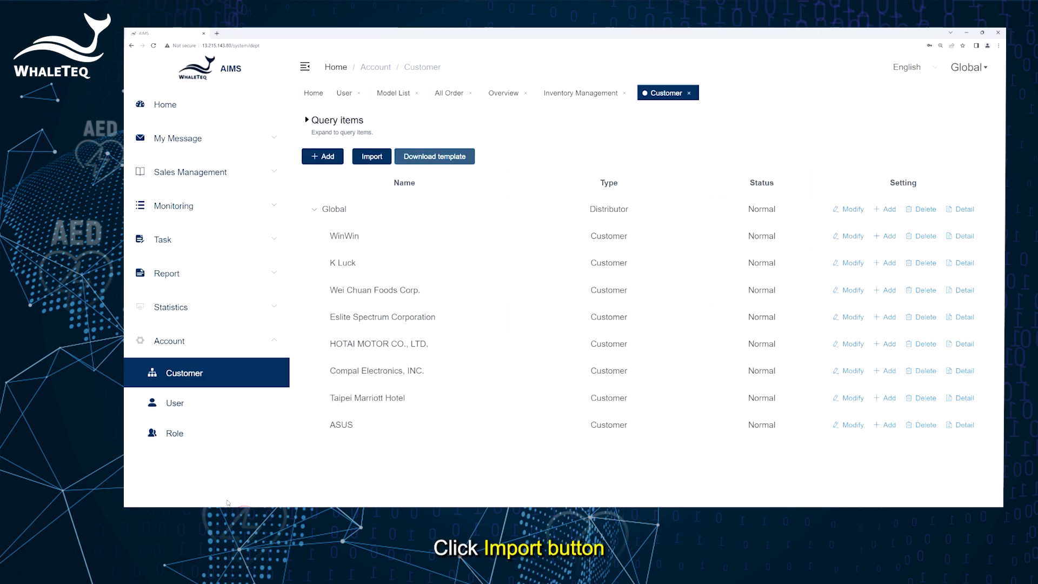
- In the AIMS browser page, import the Organization import template file as customers under the parent organization Global
{"action": "left_click", "coordinate": [372, 158]}
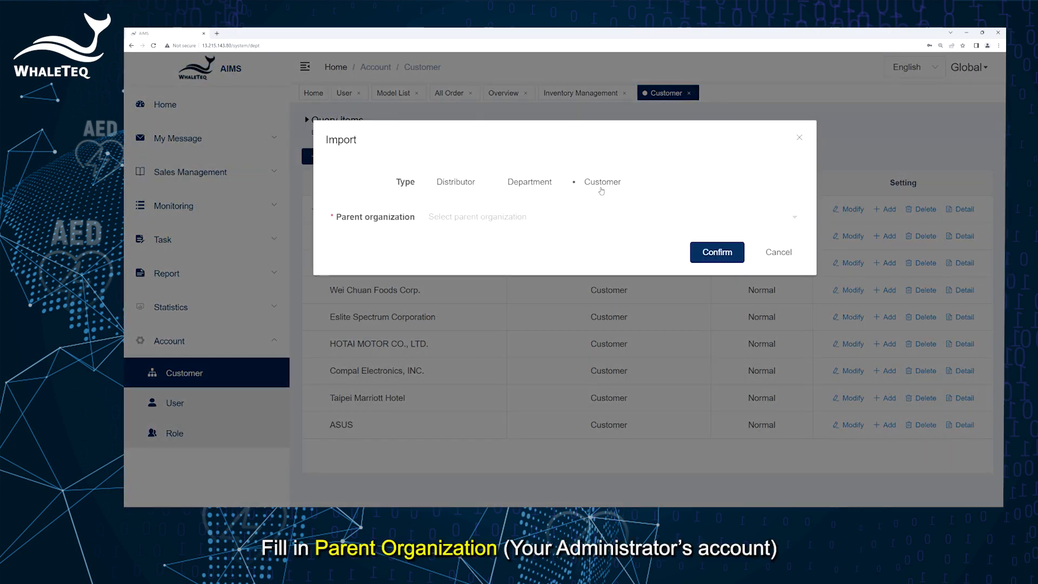
{"action": "left_click", "coordinate": [522, 220]}
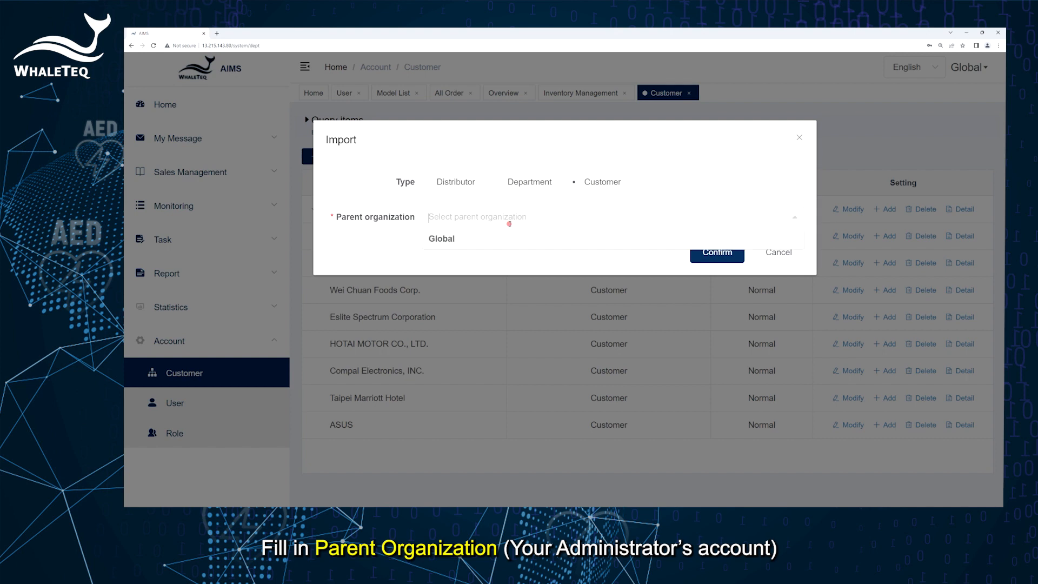
{"action": "left_click", "coordinate": [442, 239]}
{"action": "left_click", "coordinate": [715, 255]}
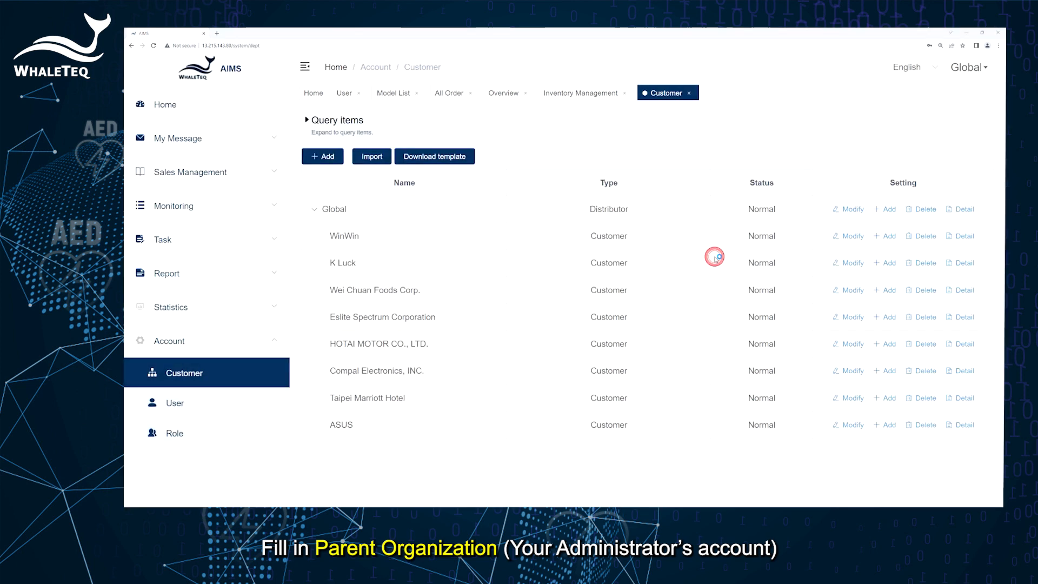
{"action": "left_click", "coordinate": [211, 106]}
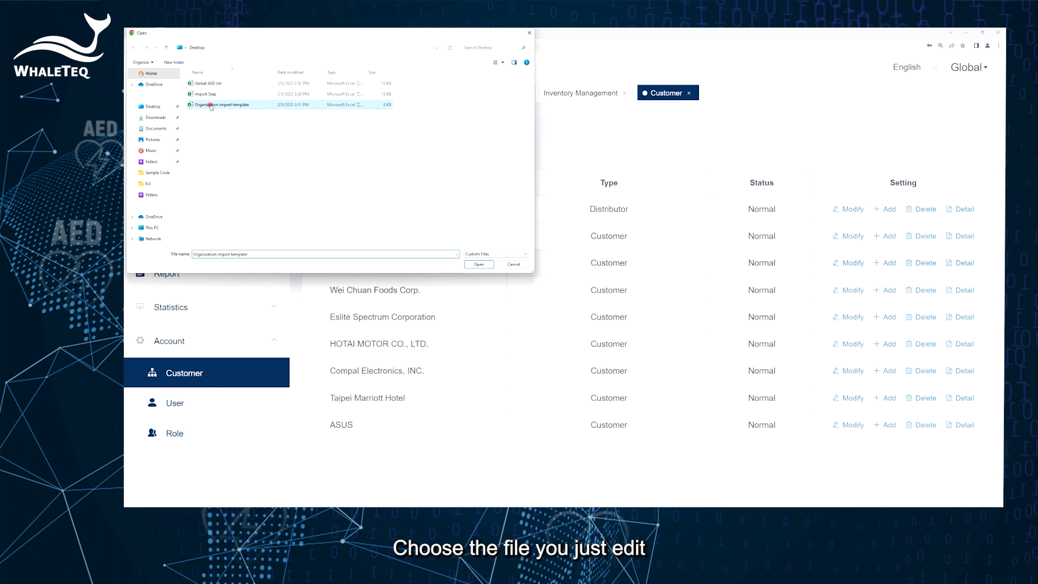
{"action": "left_click", "coordinate": [479, 264]}
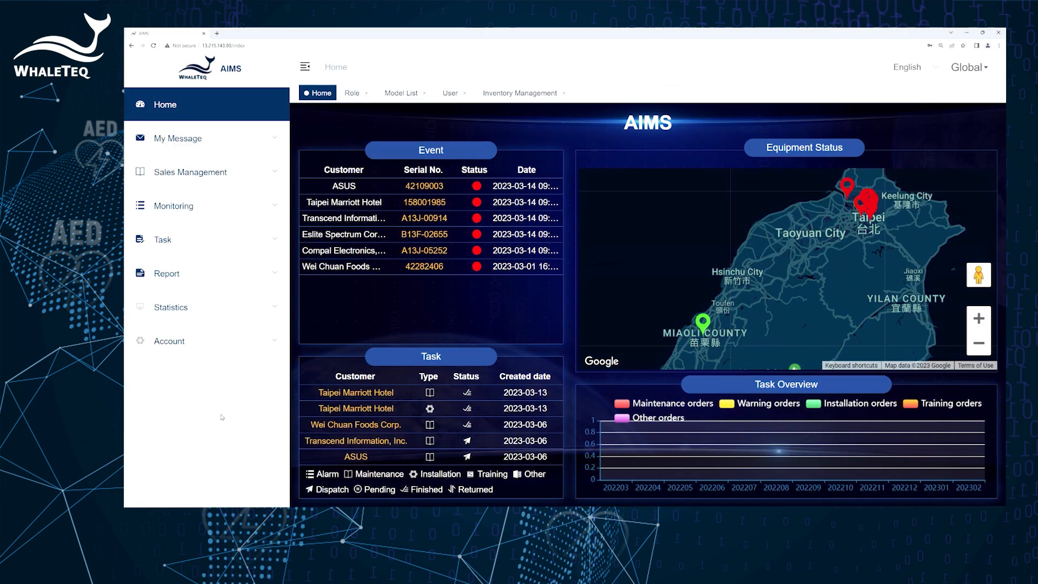
- Open Inventory Management under Sales Management and download its import template
{"action": "left_click", "coordinate": [245, 181]}
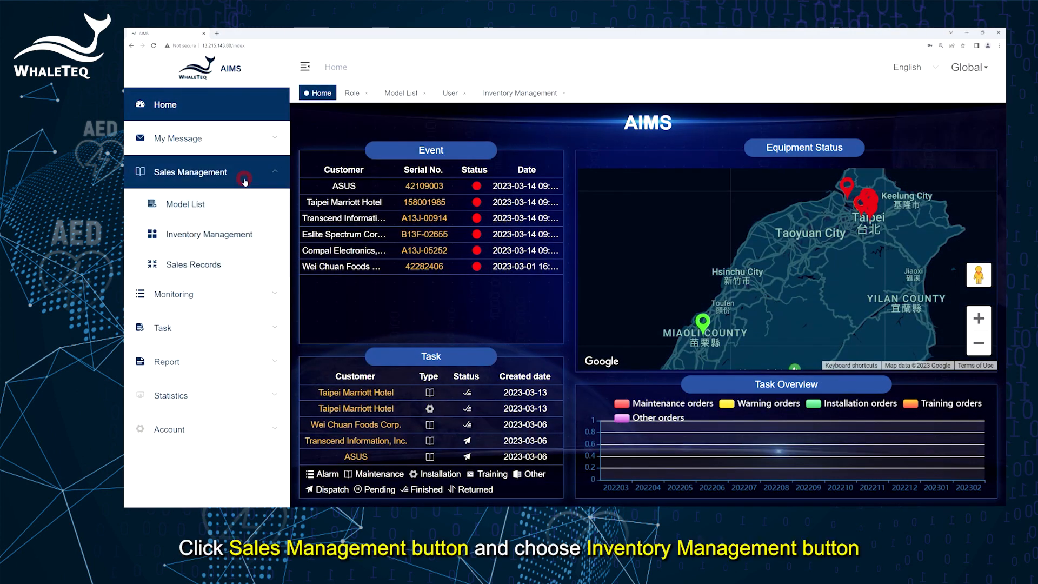
{"action": "left_click", "coordinate": [274, 239]}
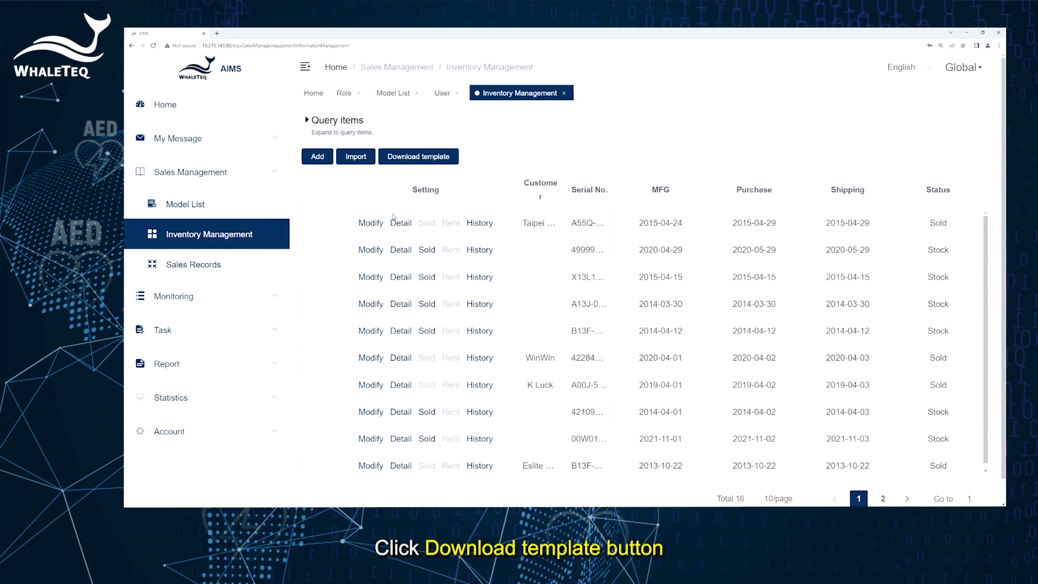
{"action": "left_click", "coordinate": [453, 163]}
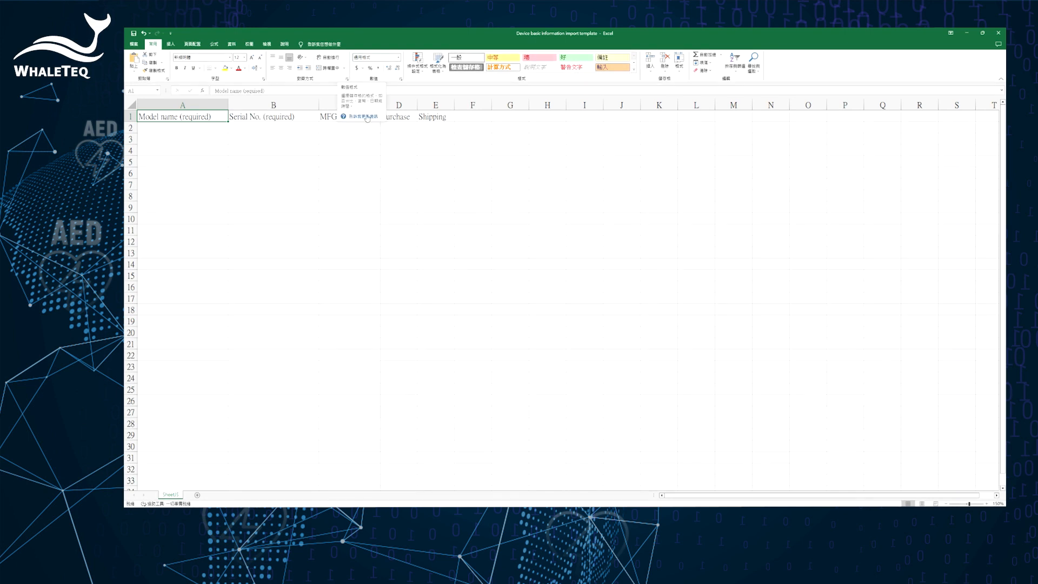
- In the Import Step workbook in Excel, copy the three Device basic information rows, F3:J5
{"action": "left_click", "coordinate": [281, 487]}
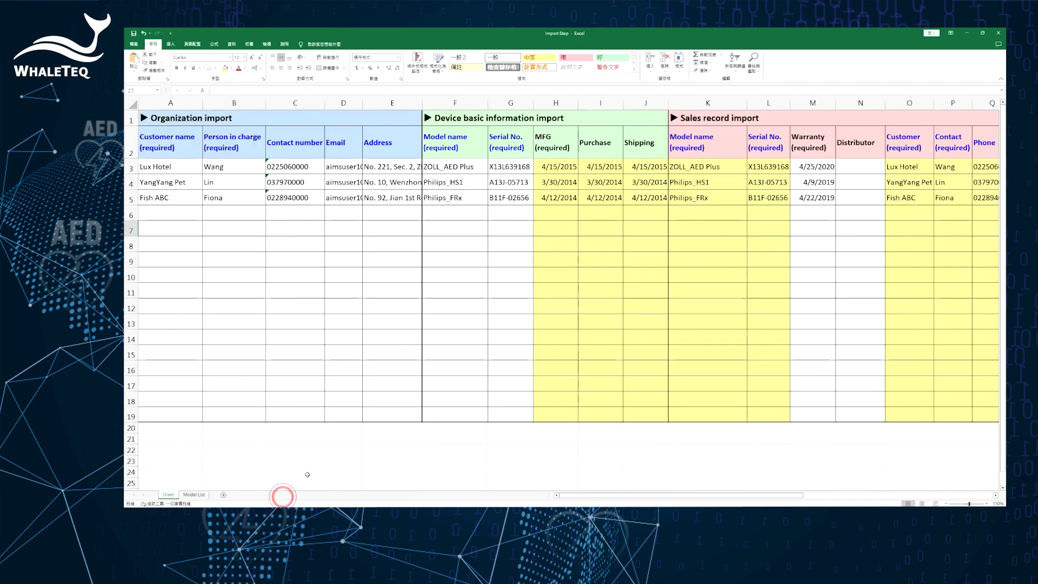
{"action": "left_click", "coordinate": [572, 118]}
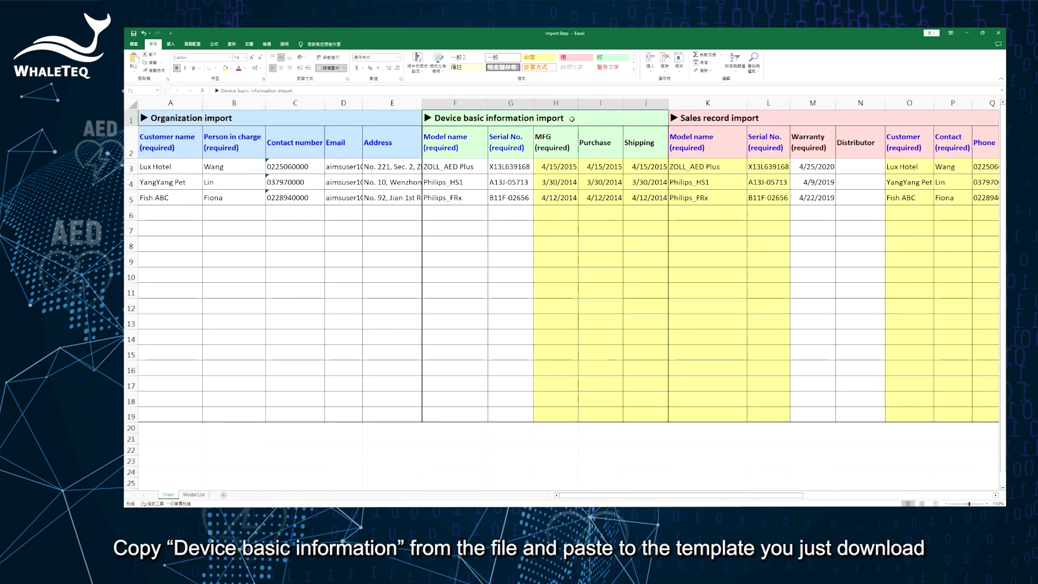
{"action": "left_click_drag", "start_coordinate": [473, 166], "coordinate": [644, 202]}
{"action": "key", "text": "ctrl+c"}
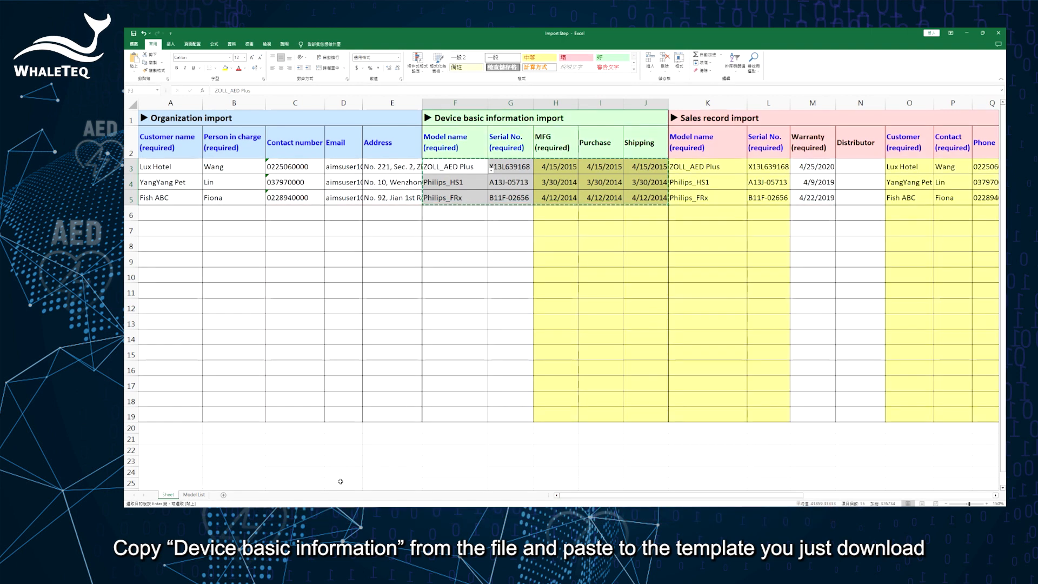
- Paste the copied device rows with their formatting at cell A2 of the Device basic information import template, and paste them again as values
{"action": "left_click", "coordinate": [336, 491]}
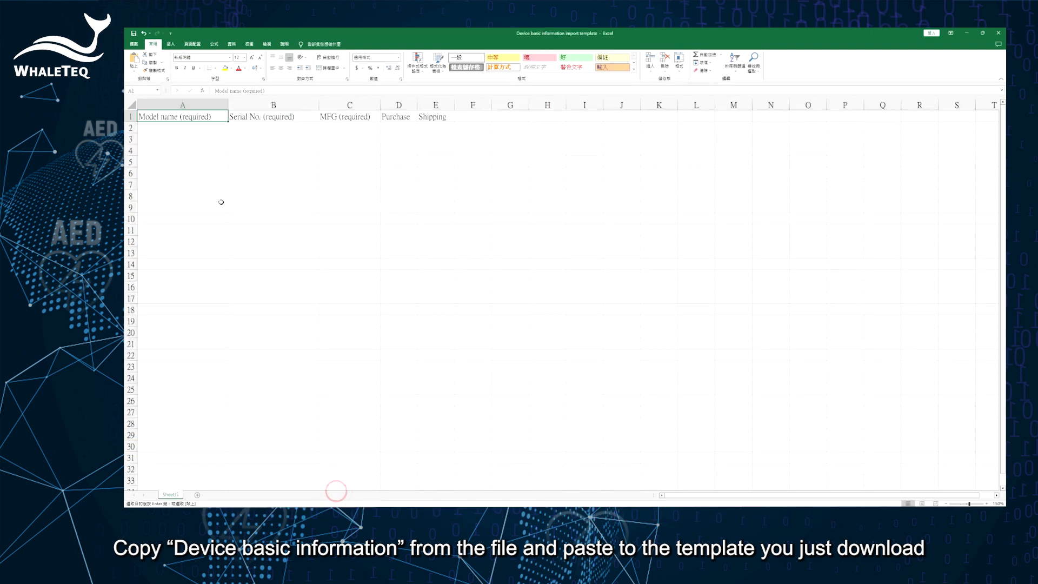
{"action": "right_click", "coordinate": [214, 127]}
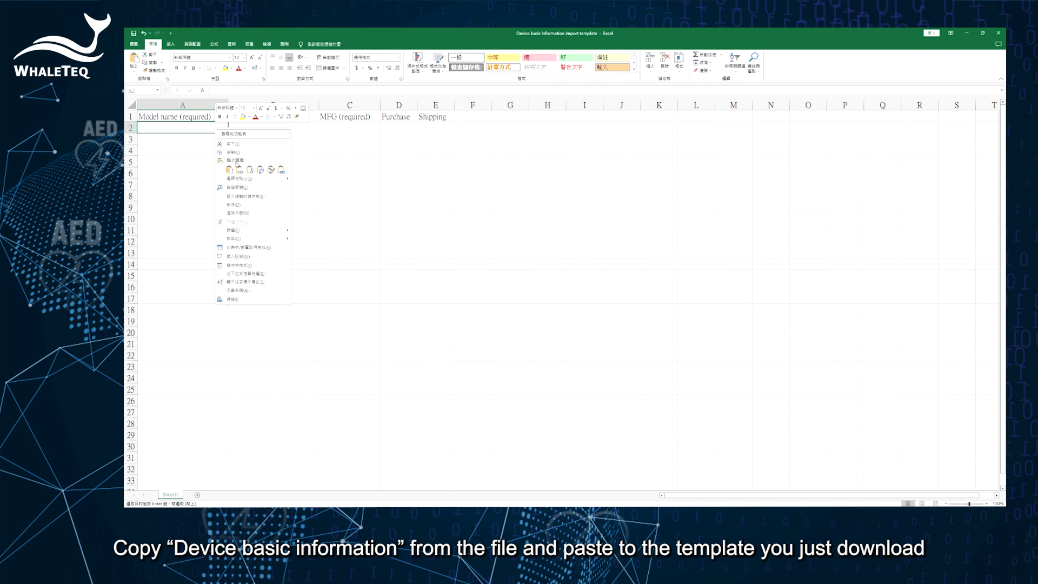
{"action": "left_click", "coordinate": [228, 169]}
{"action": "right_click", "coordinate": [208, 128]}
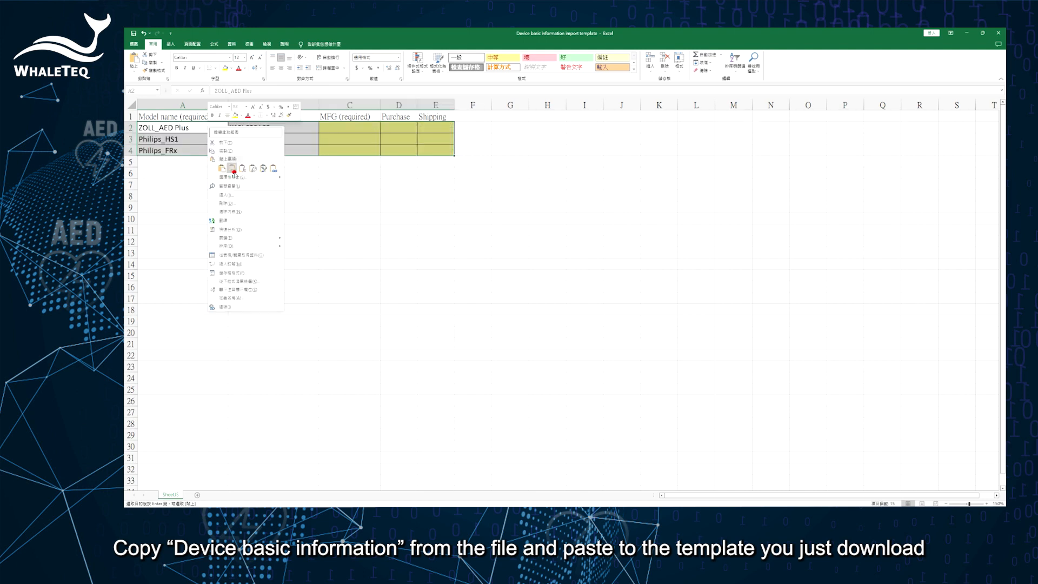
{"action": "left_click", "coordinate": [233, 170]}
- Widen the Purchase column so its dates fit, and save the Device basic information import template
{"action": "left_click_drag", "start_coordinate": [399, 105], "coordinate": [428, 102]}
{"action": "left_click", "coordinate": [350, 184]}
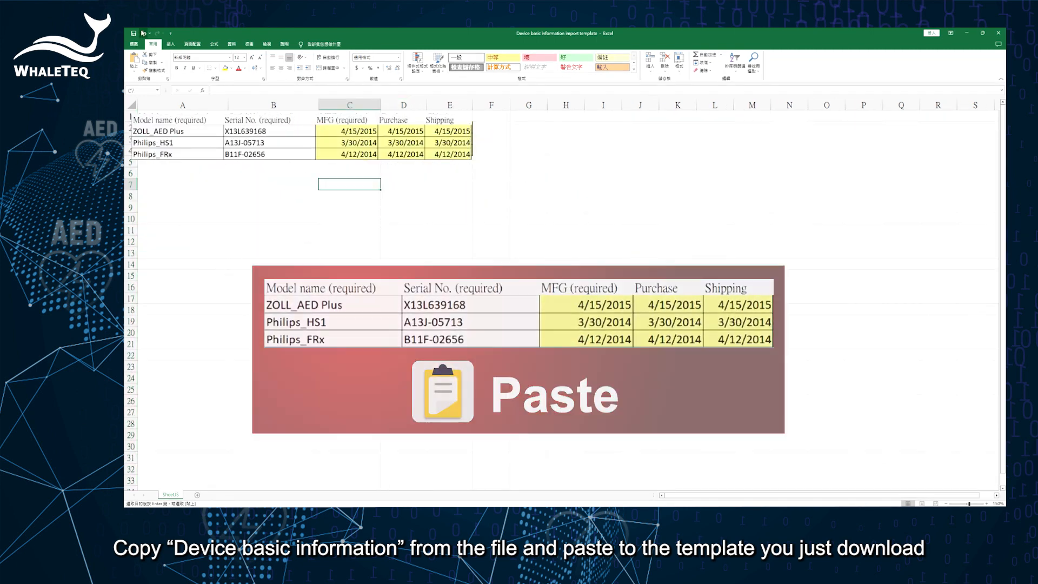
{"action": "left_click", "coordinate": [133, 33]}
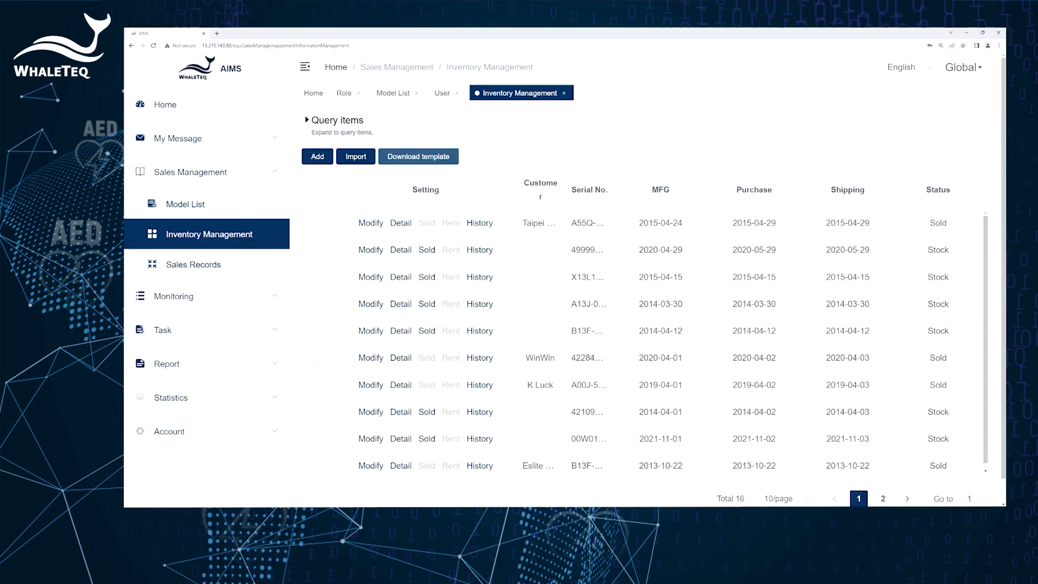
- In AIMS Inventory Management, import the Device basic information import template file from the Desktop
{"action": "left_click", "coordinate": [352, 161]}
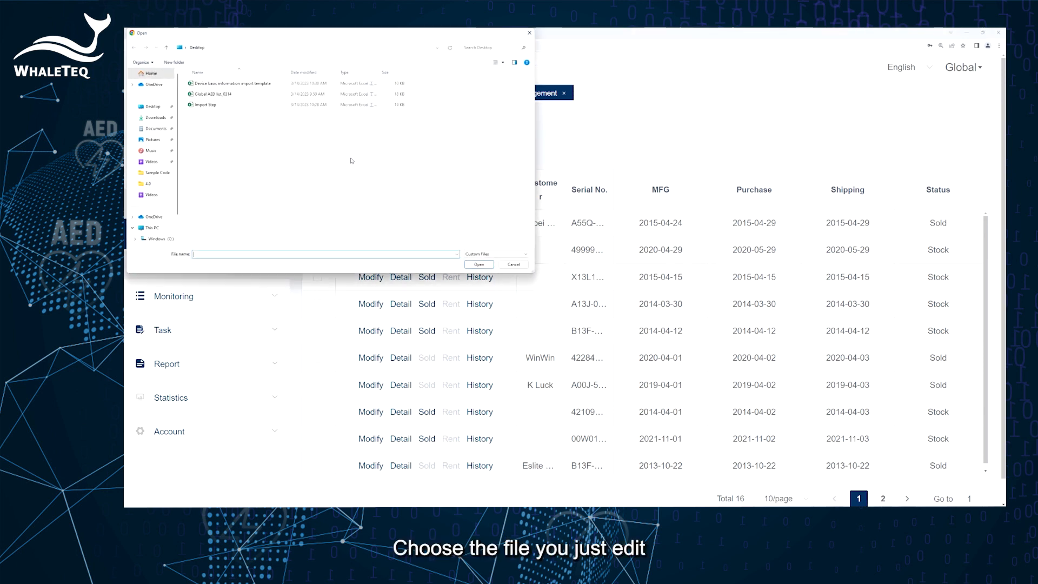
{"action": "left_click", "coordinate": [263, 85]}
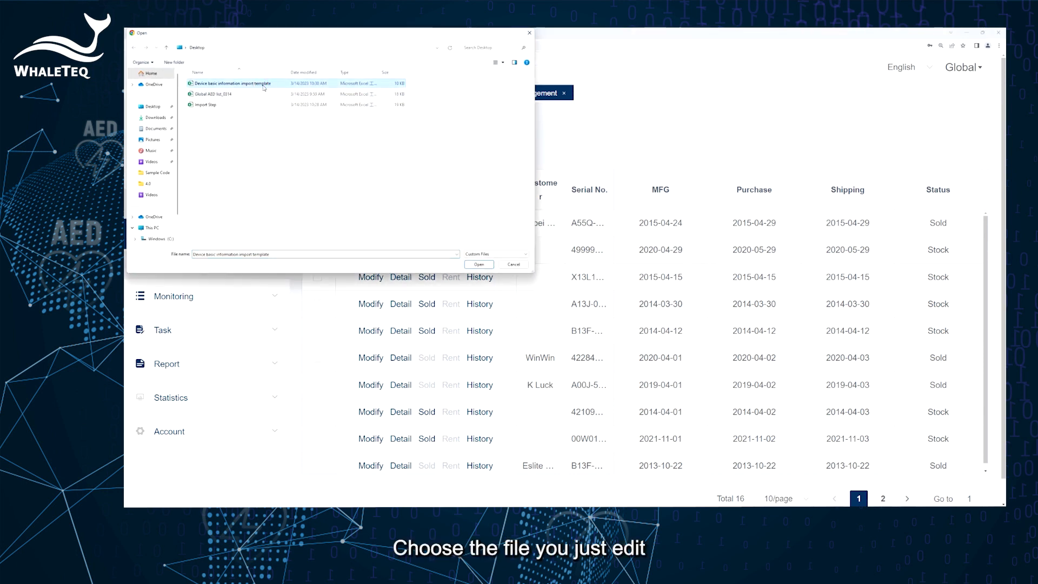
{"action": "left_click", "coordinate": [479, 265]}
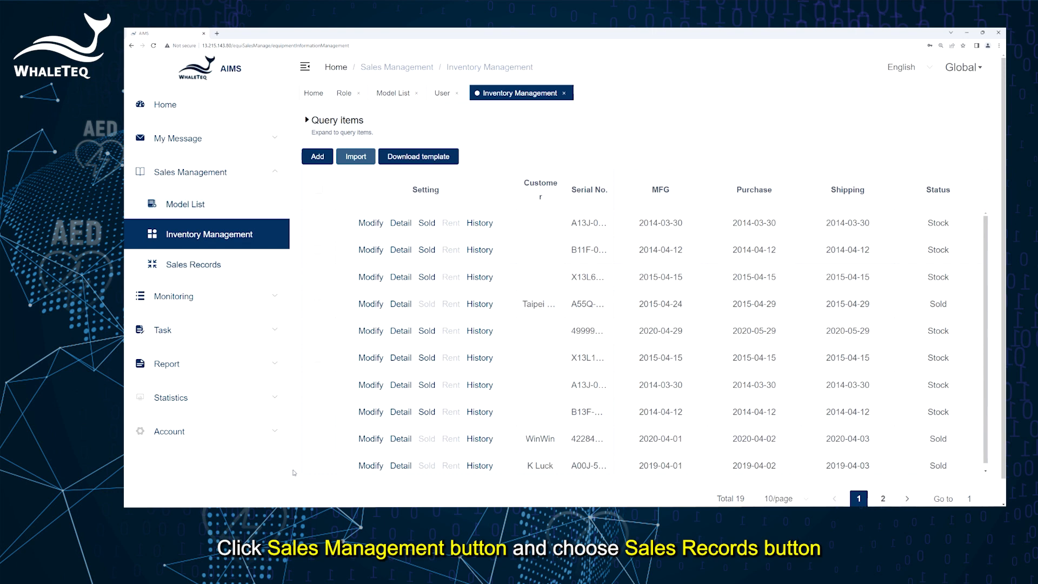
- Download the import template from Sales Records and enable editing of the Sales record import template in Excel
{"action": "left_click", "coordinate": [241, 272]}
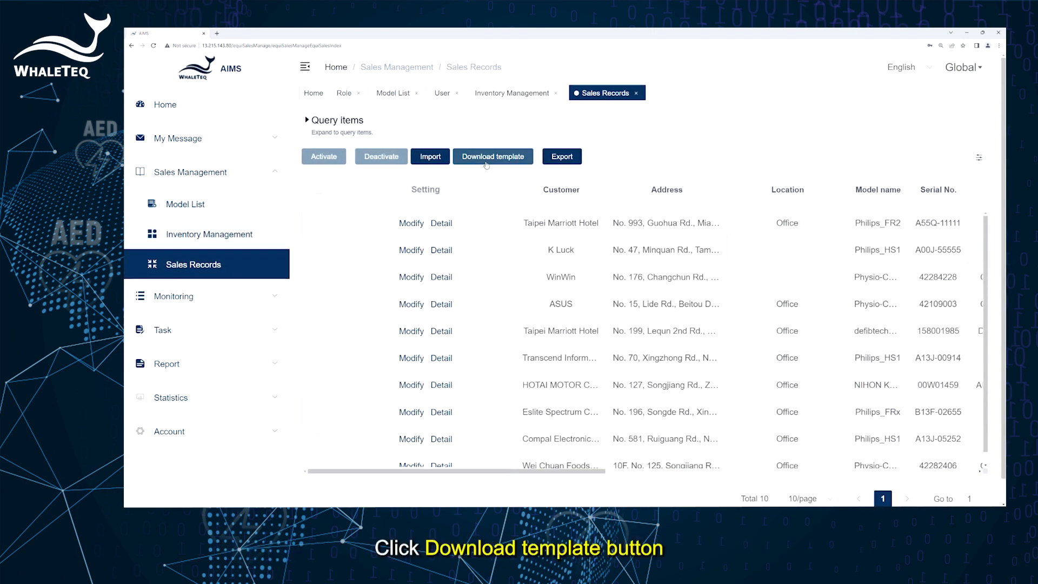
{"action": "left_click", "coordinate": [487, 163]}
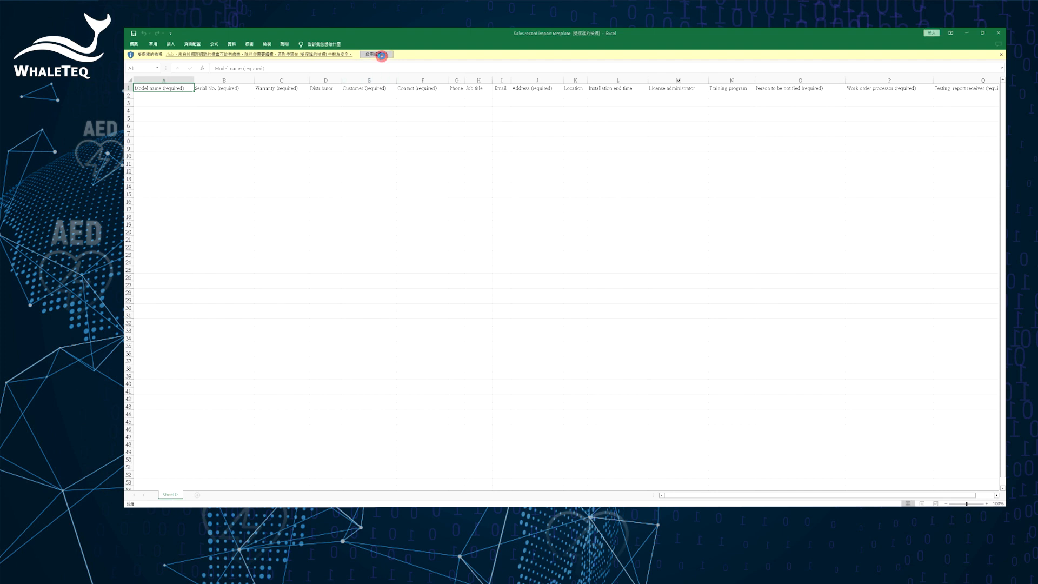
{"action": "left_click", "coordinate": [377, 54]}
{"action": "left_click", "coordinate": [987, 504]}
{"action": "left_click", "coordinate": [987, 504]}
{"action": "left_click", "coordinate": [987, 504]}
{"action": "left_click", "coordinate": [987, 504]}
{"action": "left_click", "coordinate": [987, 504]}
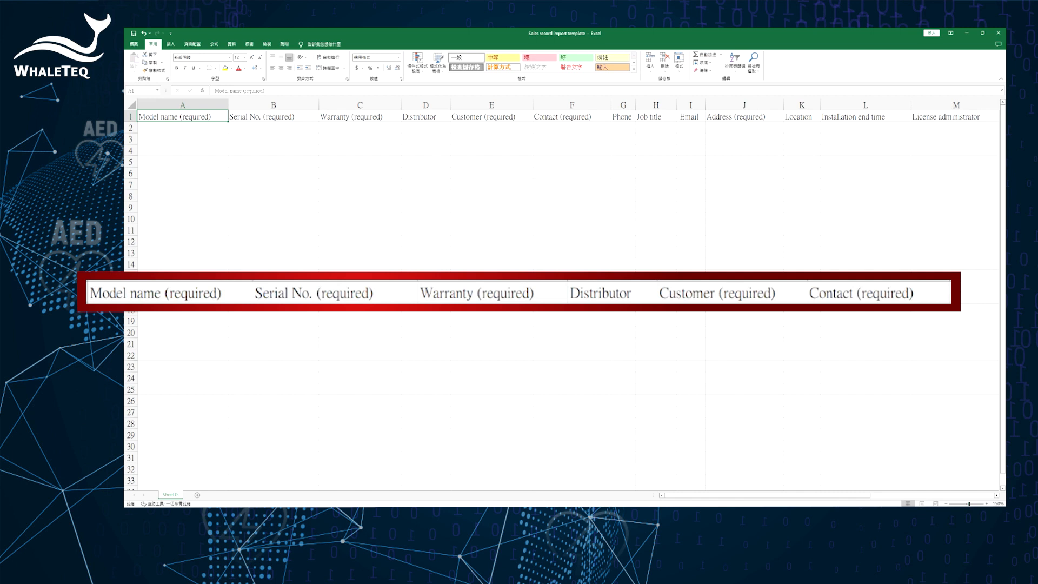
- In the Import Step workbook, copy the three Sales record import rows from Model name through Notes, K3:AB5
{"action": "left_click", "coordinate": [255, 490]}
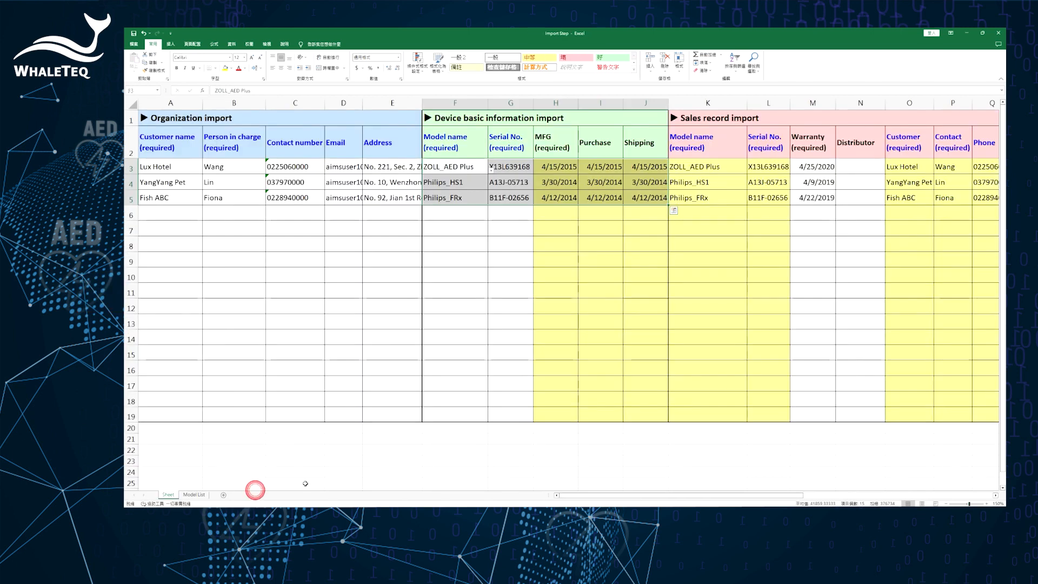
{"action": "left_click", "coordinate": [995, 495]}
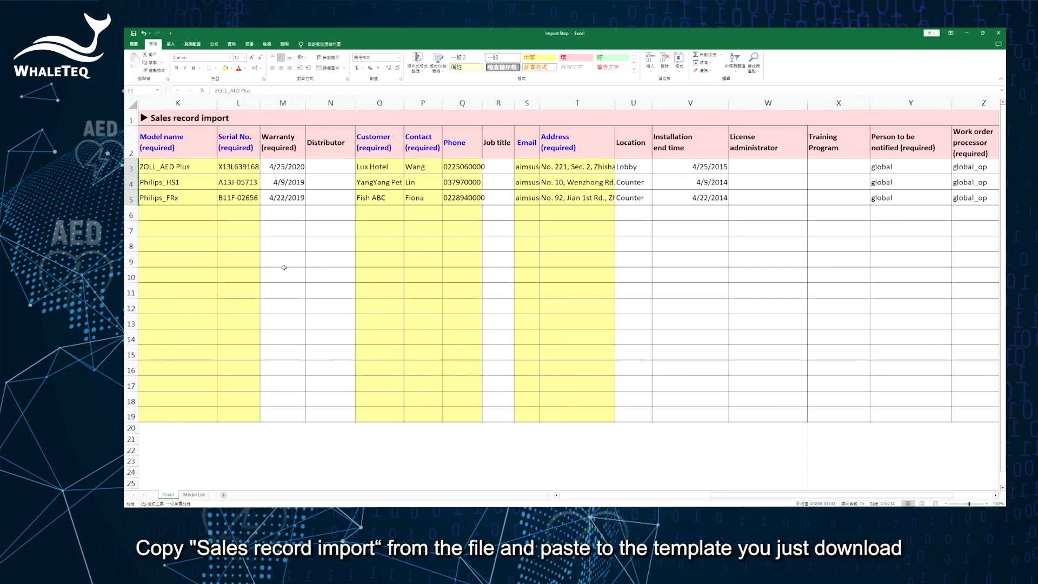
{"action": "left_click", "coordinate": [261, 117]}
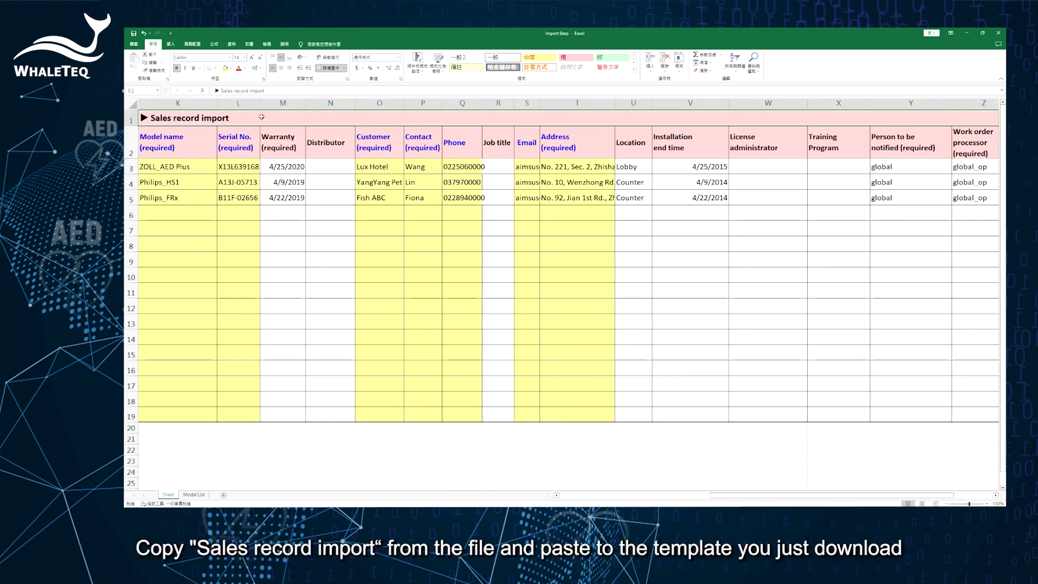
{"action": "left_click_drag", "start_coordinate": [211, 167], "coordinate": [904, 195]}
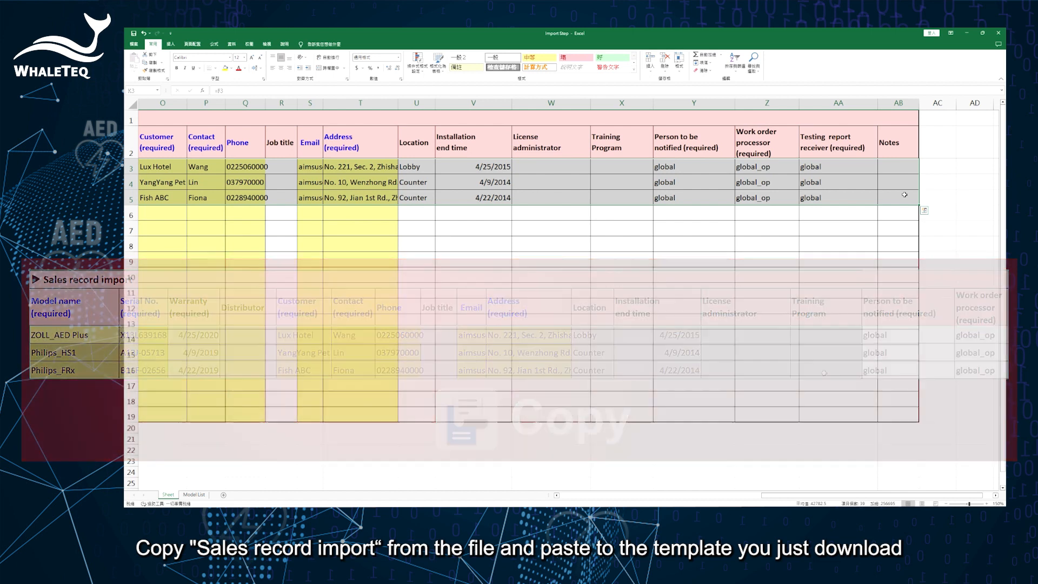
{"action": "key", "text": "ctrl+c"}
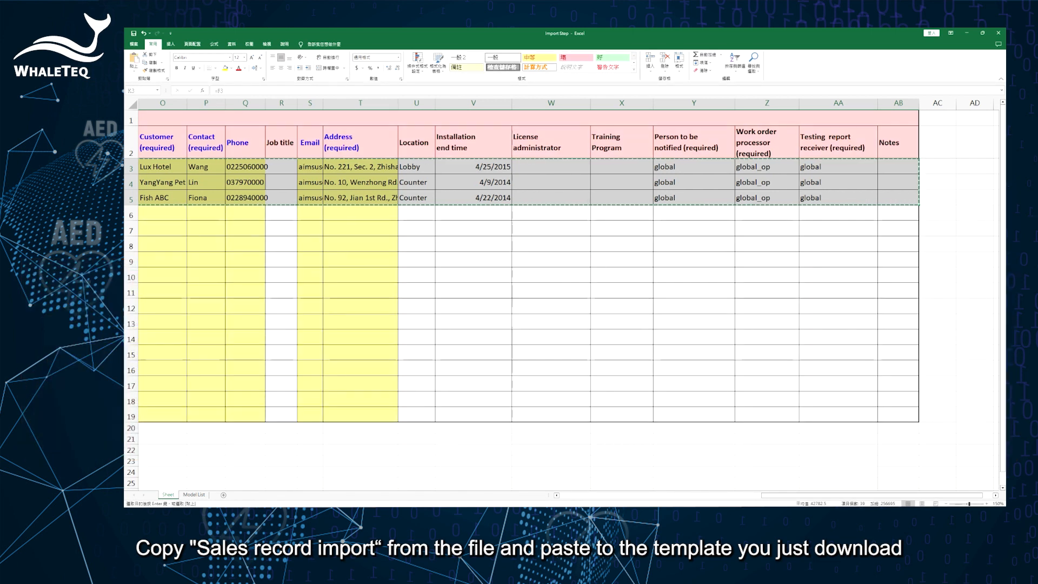
- Switch to the Sales record import template, paste the copied rows as values starting at A2, and save the workbook
{"action": "mouse_move", "coordinate": [236, 516]}
{"action": "left_click", "coordinate": [373, 482]}
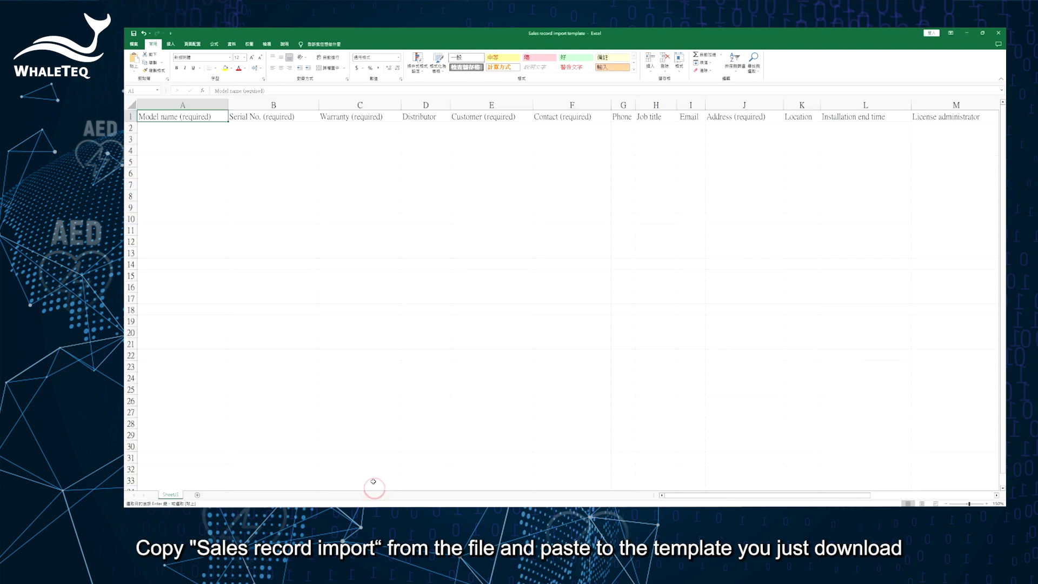
{"action": "right_click", "coordinate": [209, 129]}
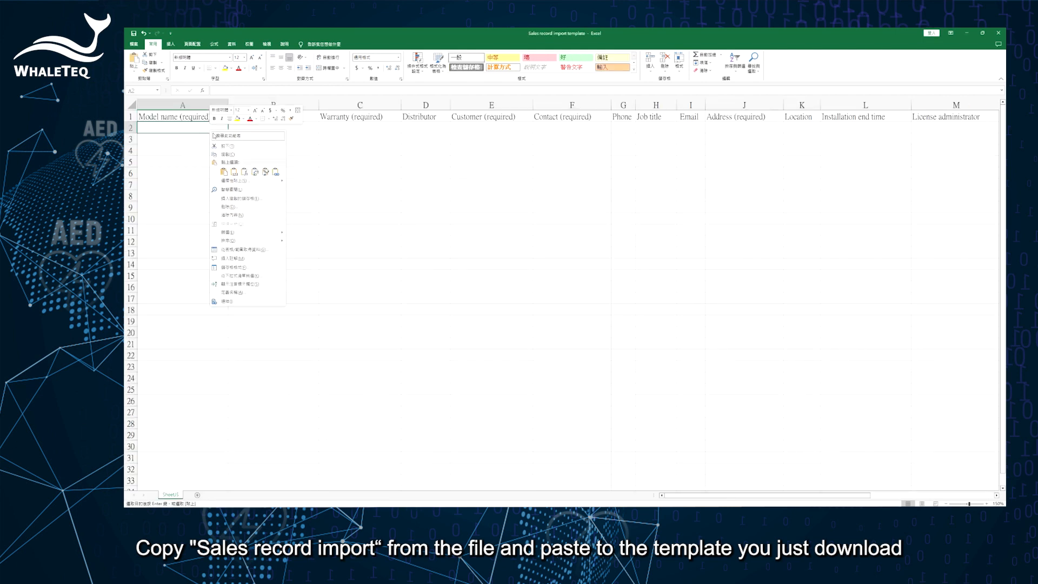
{"action": "left_click", "coordinate": [223, 172]}
{"action": "right_click", "coordinate": [203, 130]}
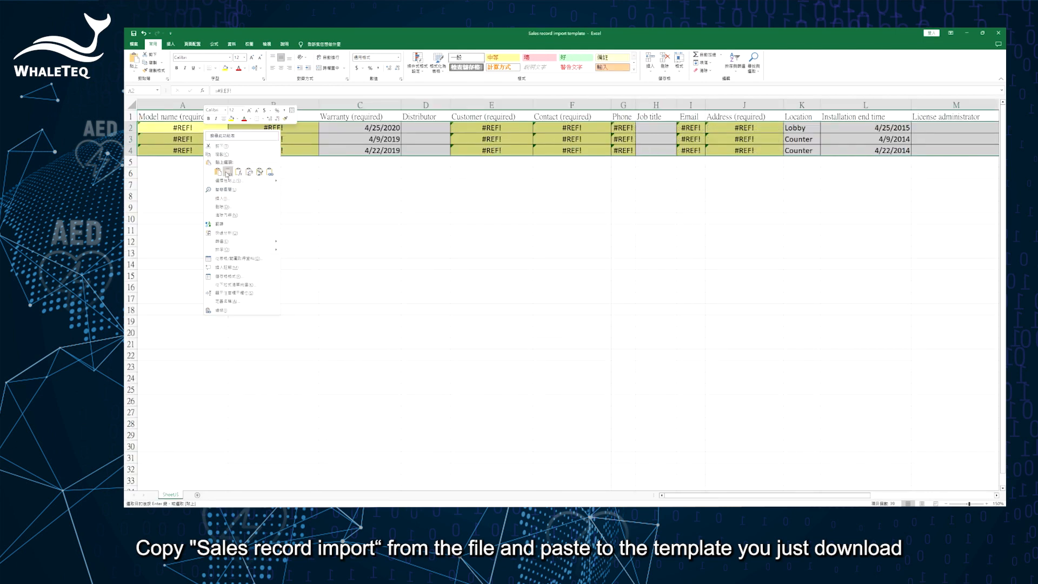
{"action": "left_click", "coordinate": [226, 172]}
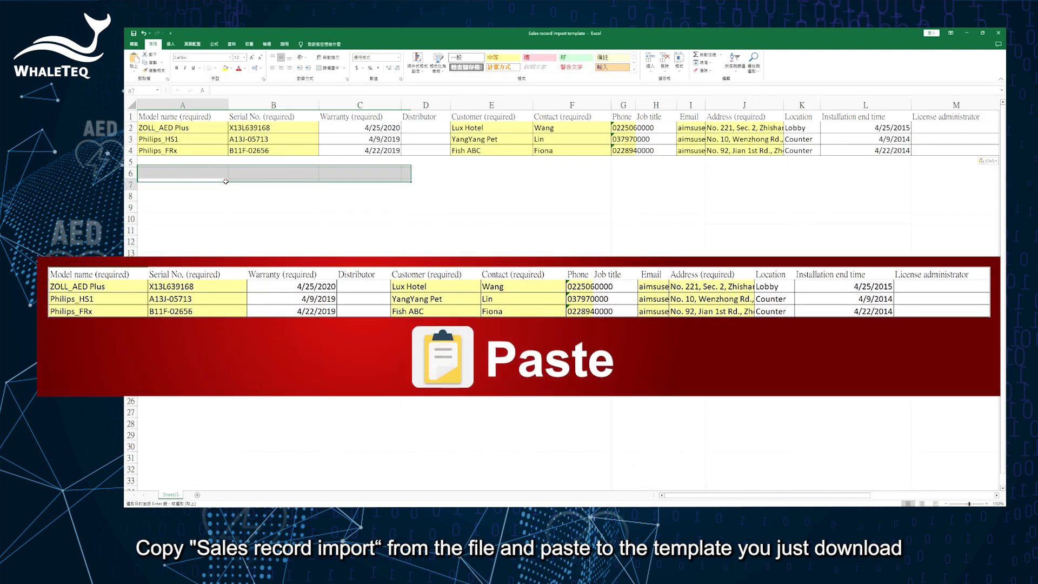
{"action": "left_click", "coordinate": [225, 181]}
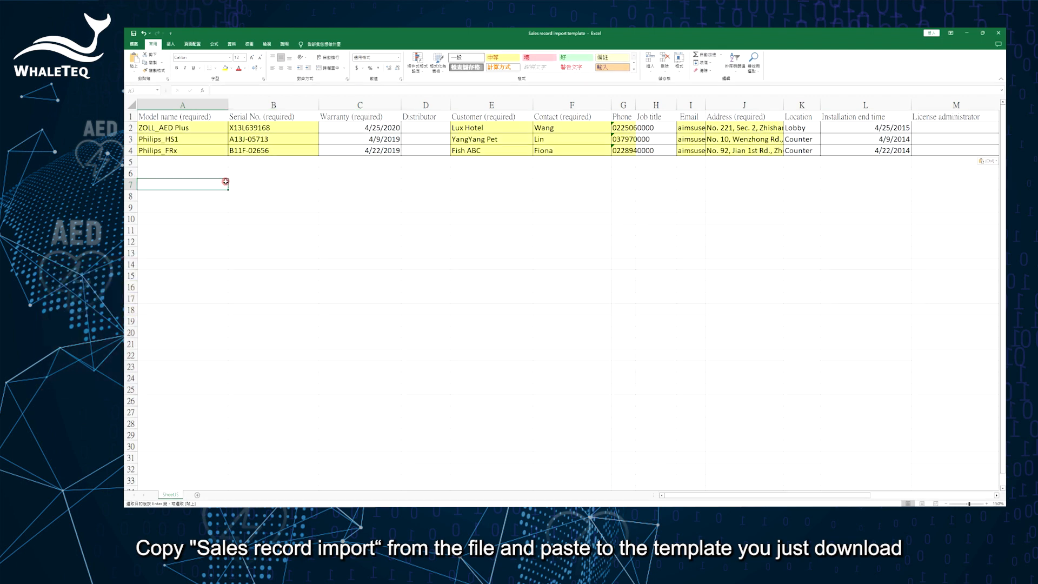
{"action": "left_click", "coordinate": [134, 35]}
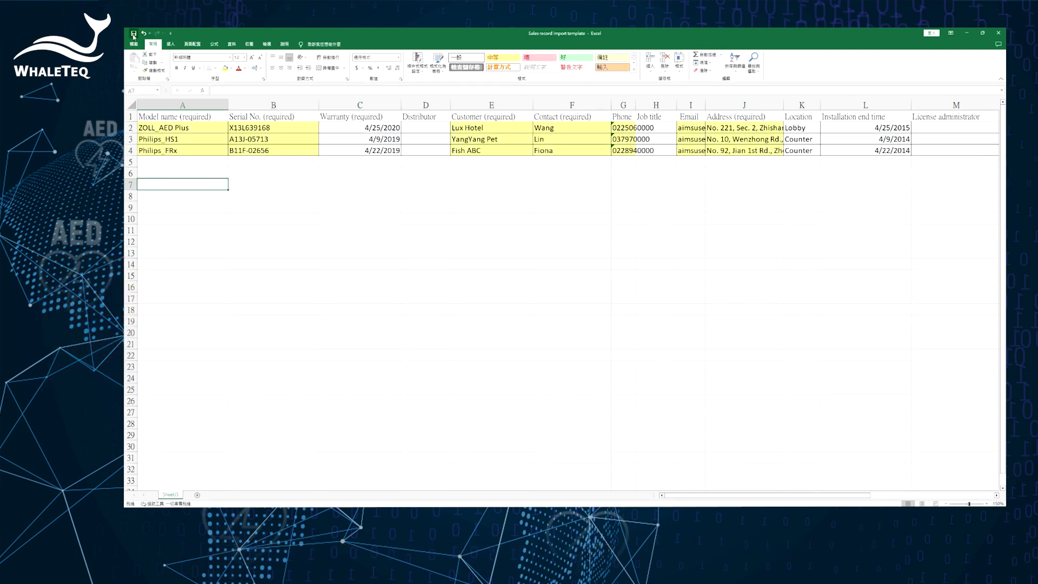
- Switch to AIMS and import the Sales record import template file from the Desktop into Sales Records
{"action": "left_click", "coordinate": [242, 514]}
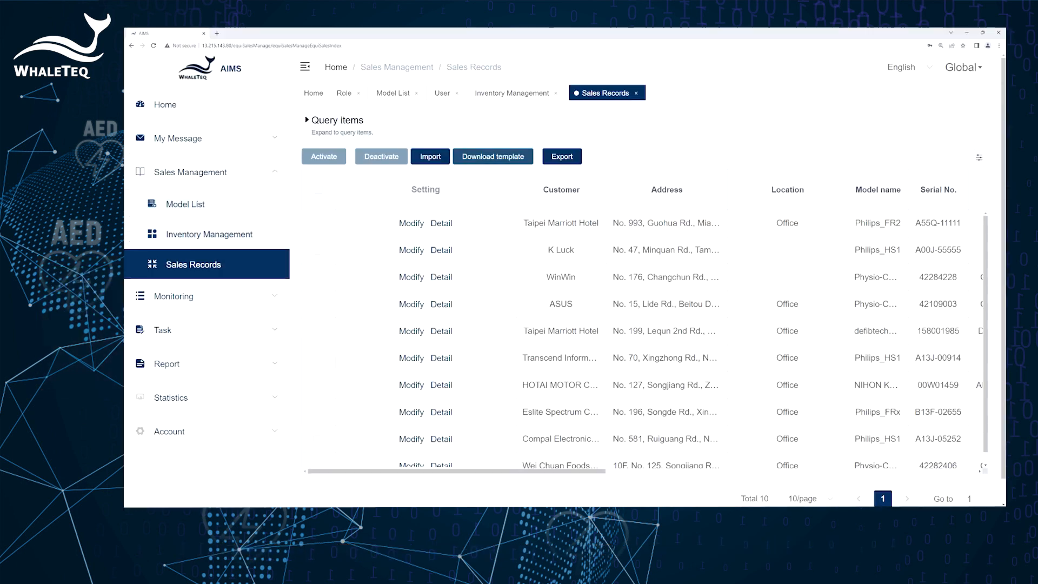
{"action": "left_click", "coordinate": [433, 158]}
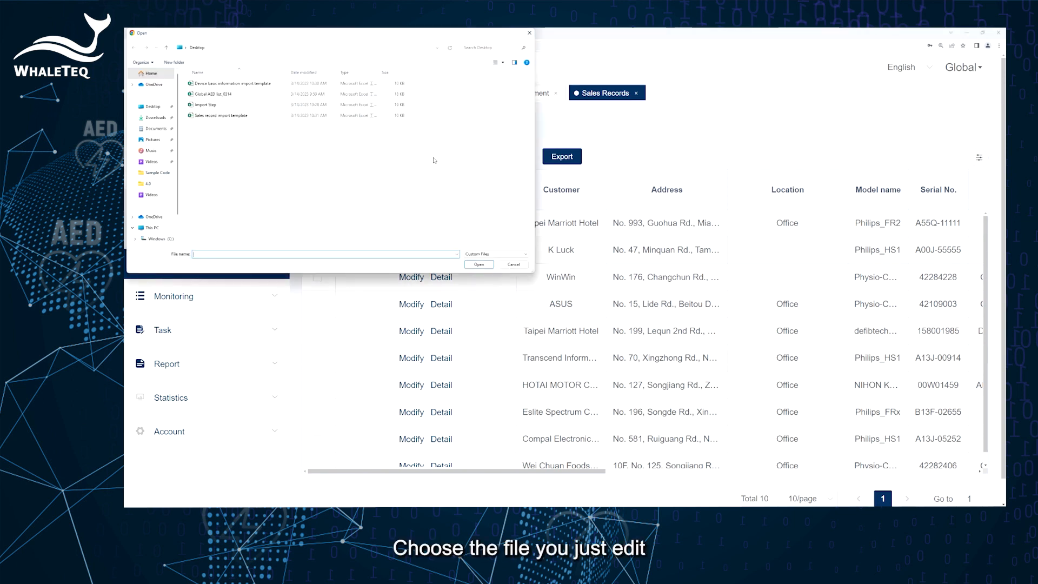
{"action": "left_click", "coordinate": [242, 116]}
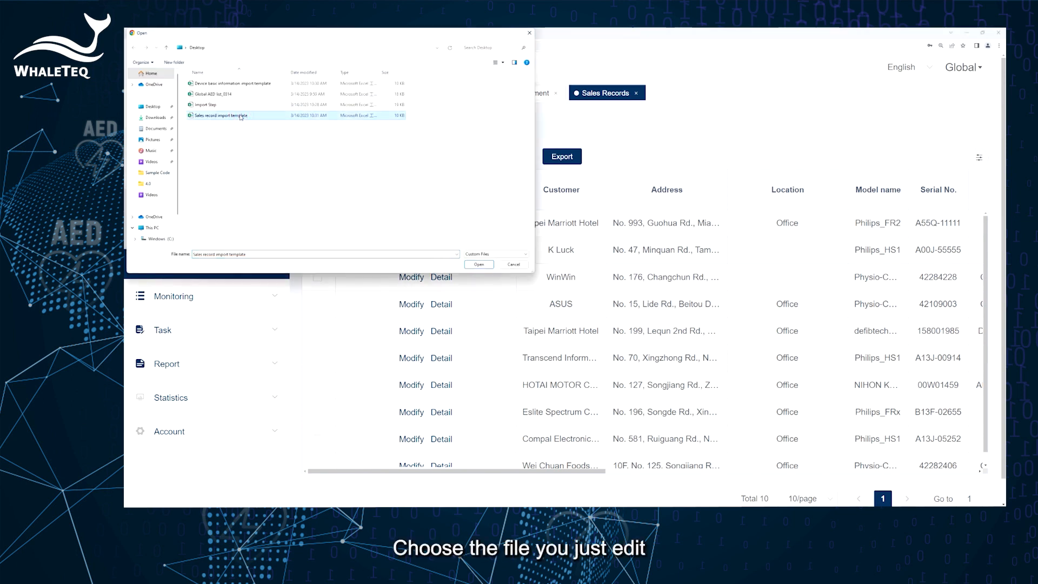
{"action": "left_click", "coordinate": [476, 267]}
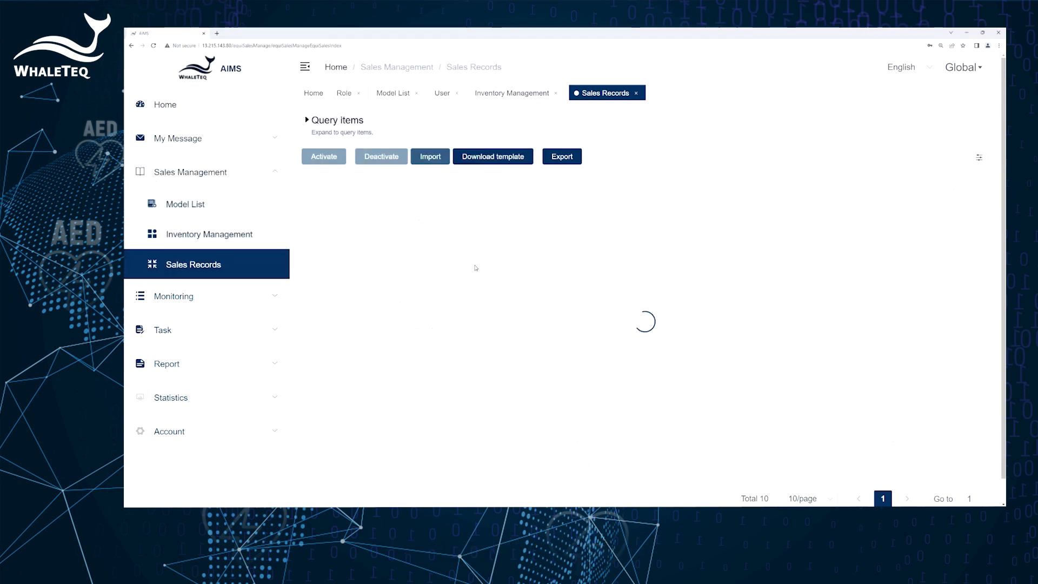